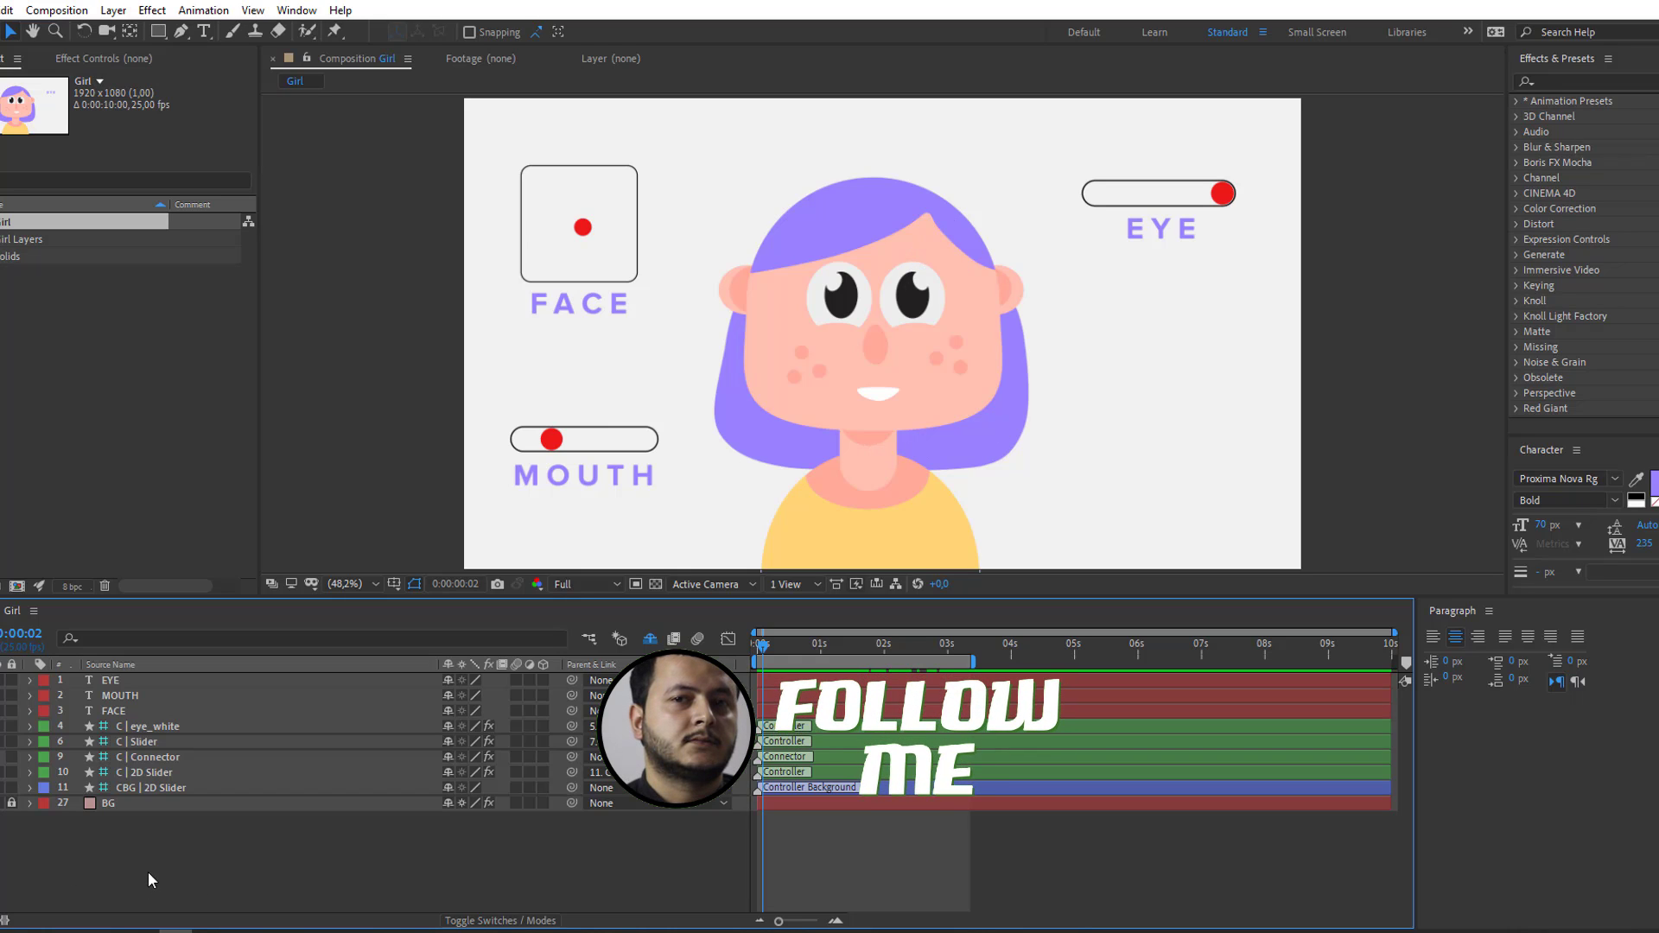
Step: Try enlarging the composition to 2999×2013 in Composition Settings
{"action": "right_click", "coordinate": [148, 880]}
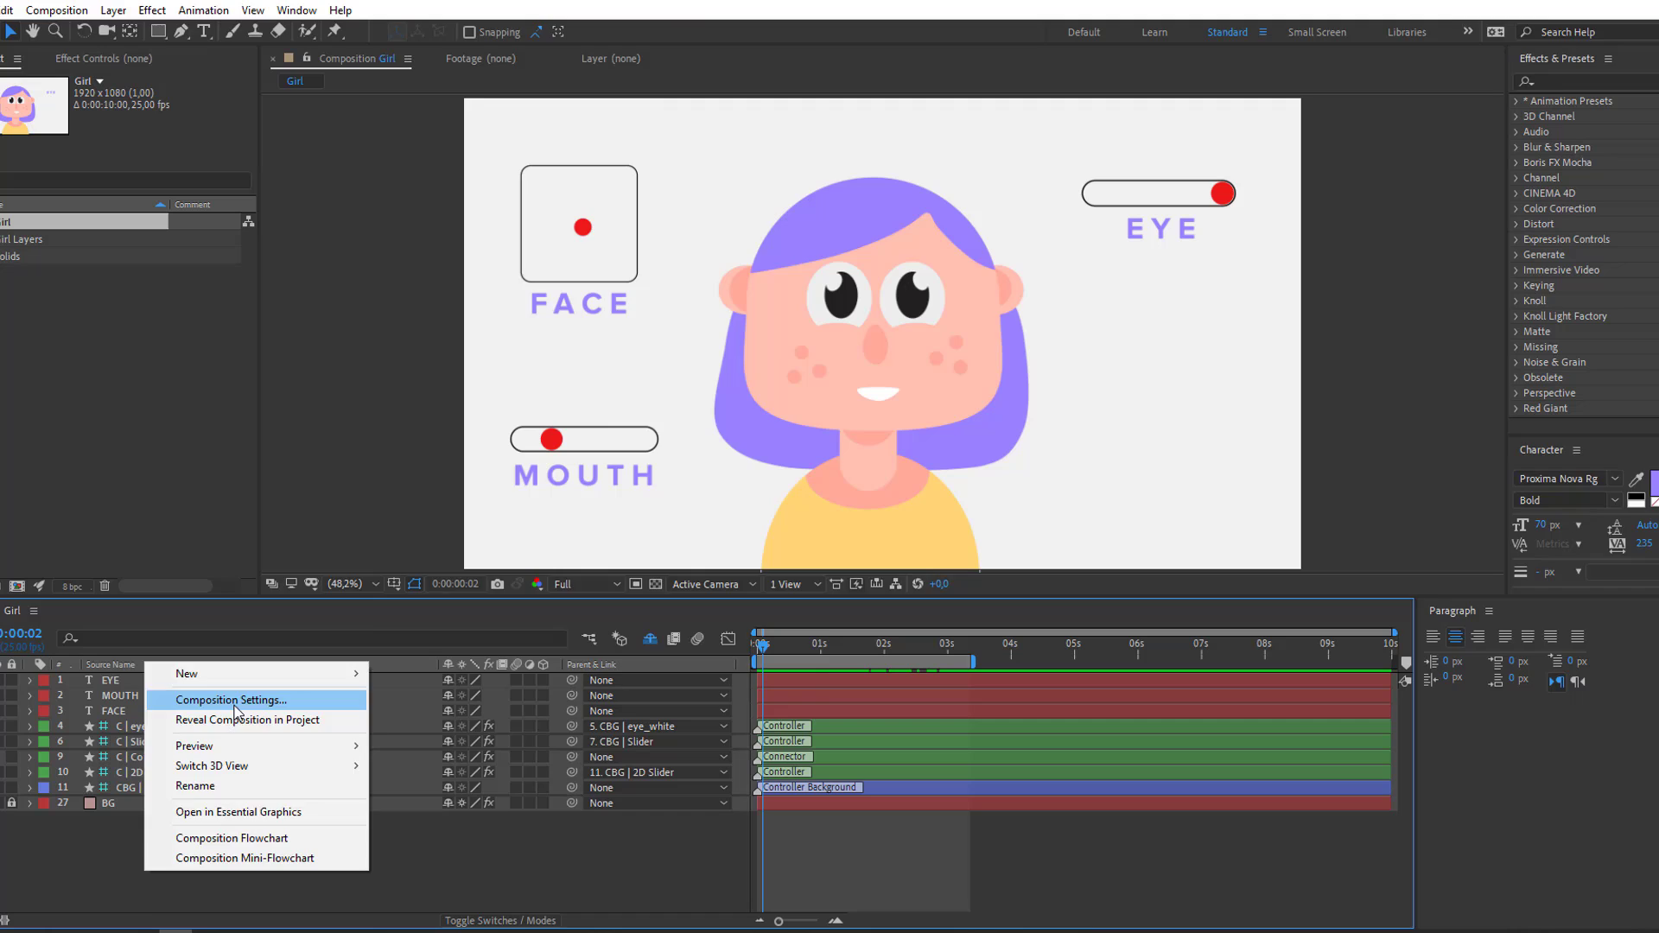
{"action": "left_click", "coordinate": [233, 700]}
{"action": "mouse_move", "coordinate": [551, 221]}
{"action": "left_mouse_down"}
{"action": "mouse_move", "coordinate": [175, 347]}
{"action": "mouse_move", "coordinate": [202, 362]}
{"action": "left_mouse_up"}
{"action": "mouse_move", "coordinate": [148, 482]}
{"action": "left_mouse_down"}
{"action": "mouse_move", "coordinate": [91, 514]}
{"action": "mouse_move", "coordinate": [287, 520]}
{"action": "left_mouse_up"}
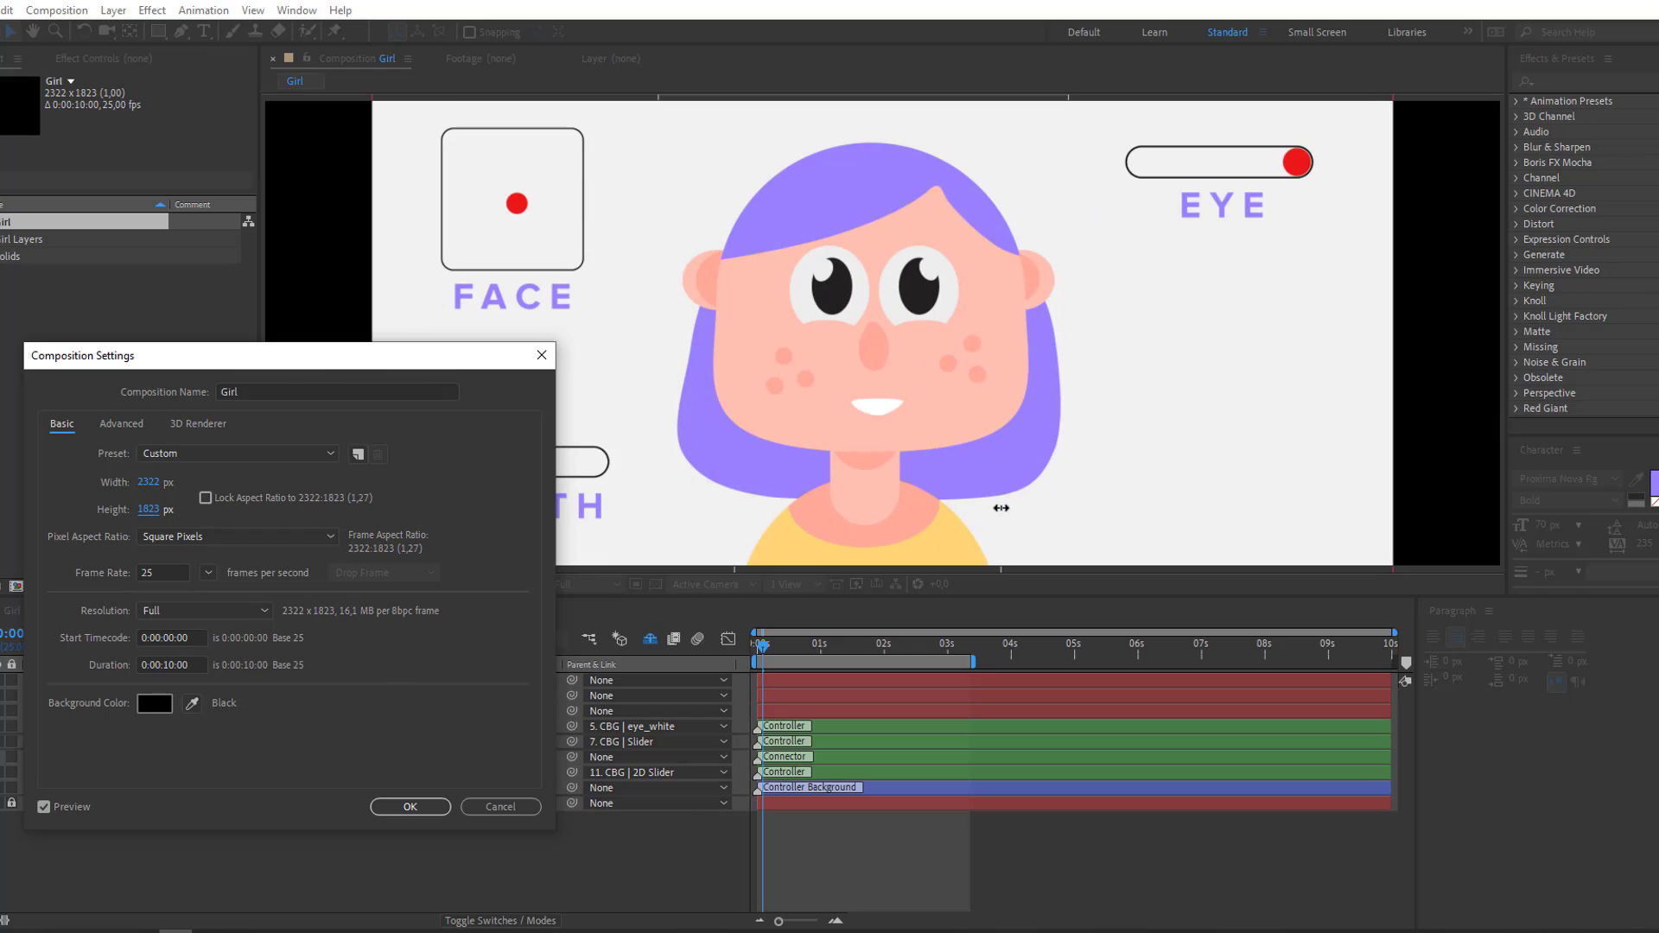
{"action": "left_click_drag", "start_coordinate": [167, 482], "coordinate": [261, 484]}
{"action": "left_click_drag", "start_coordinate": [148, 509], "coordinate": [336, 517]}
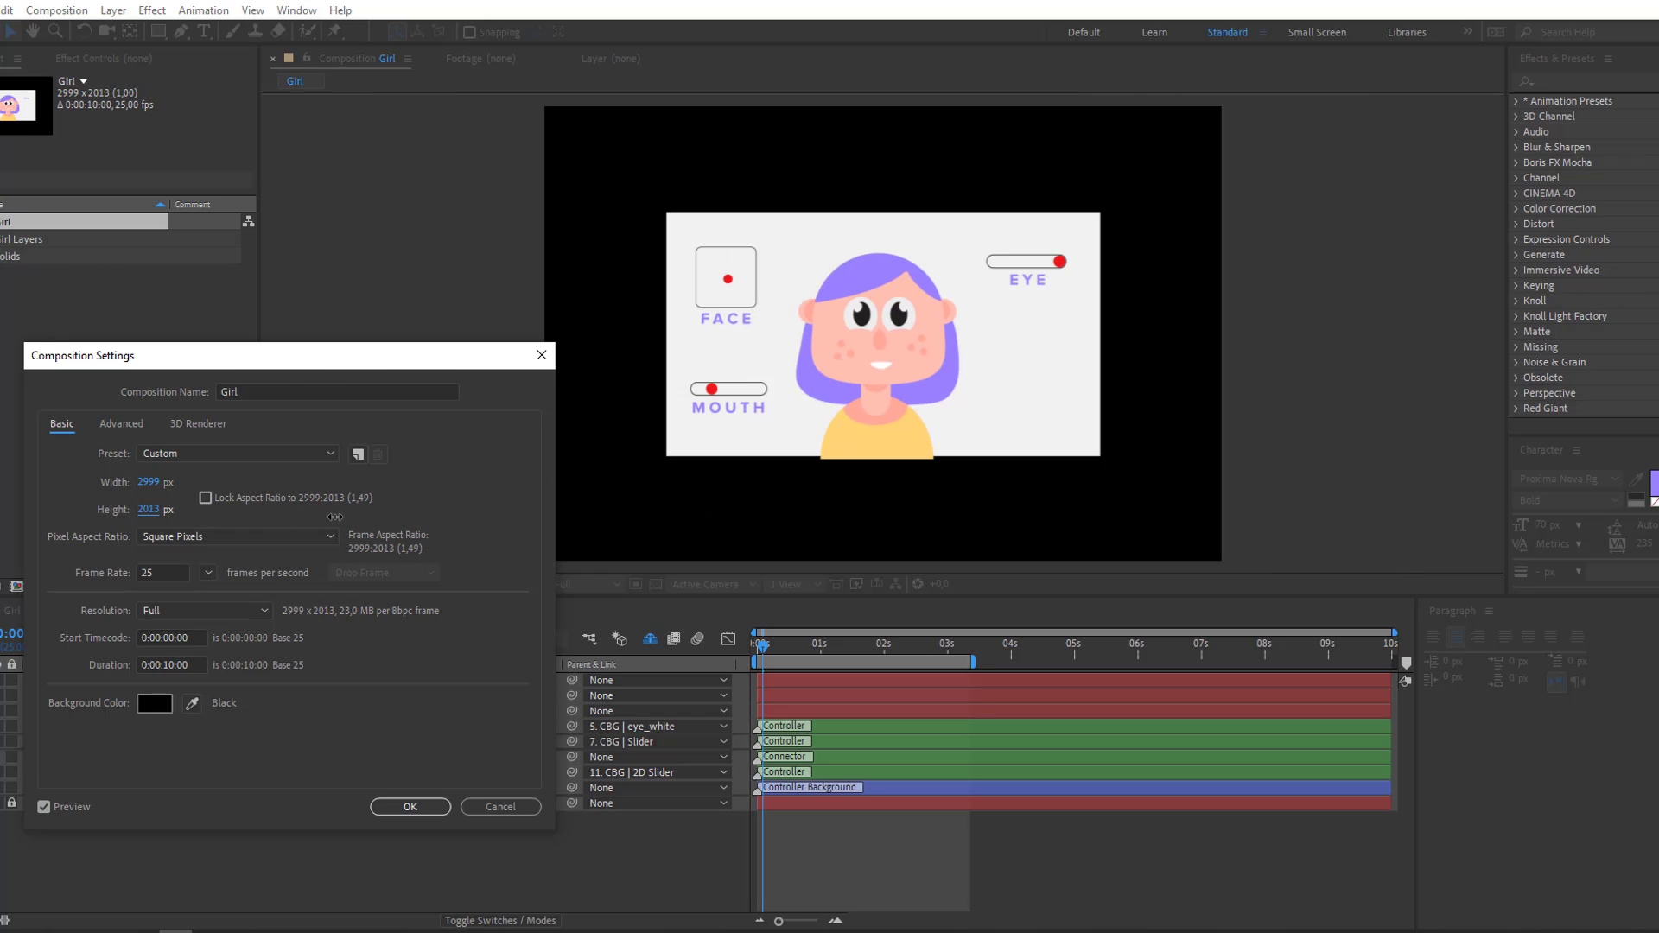
Step: Discard the size change and draw a region of interest around the girl's face
{"action": "left_click", "coordinate": [507, 806]}
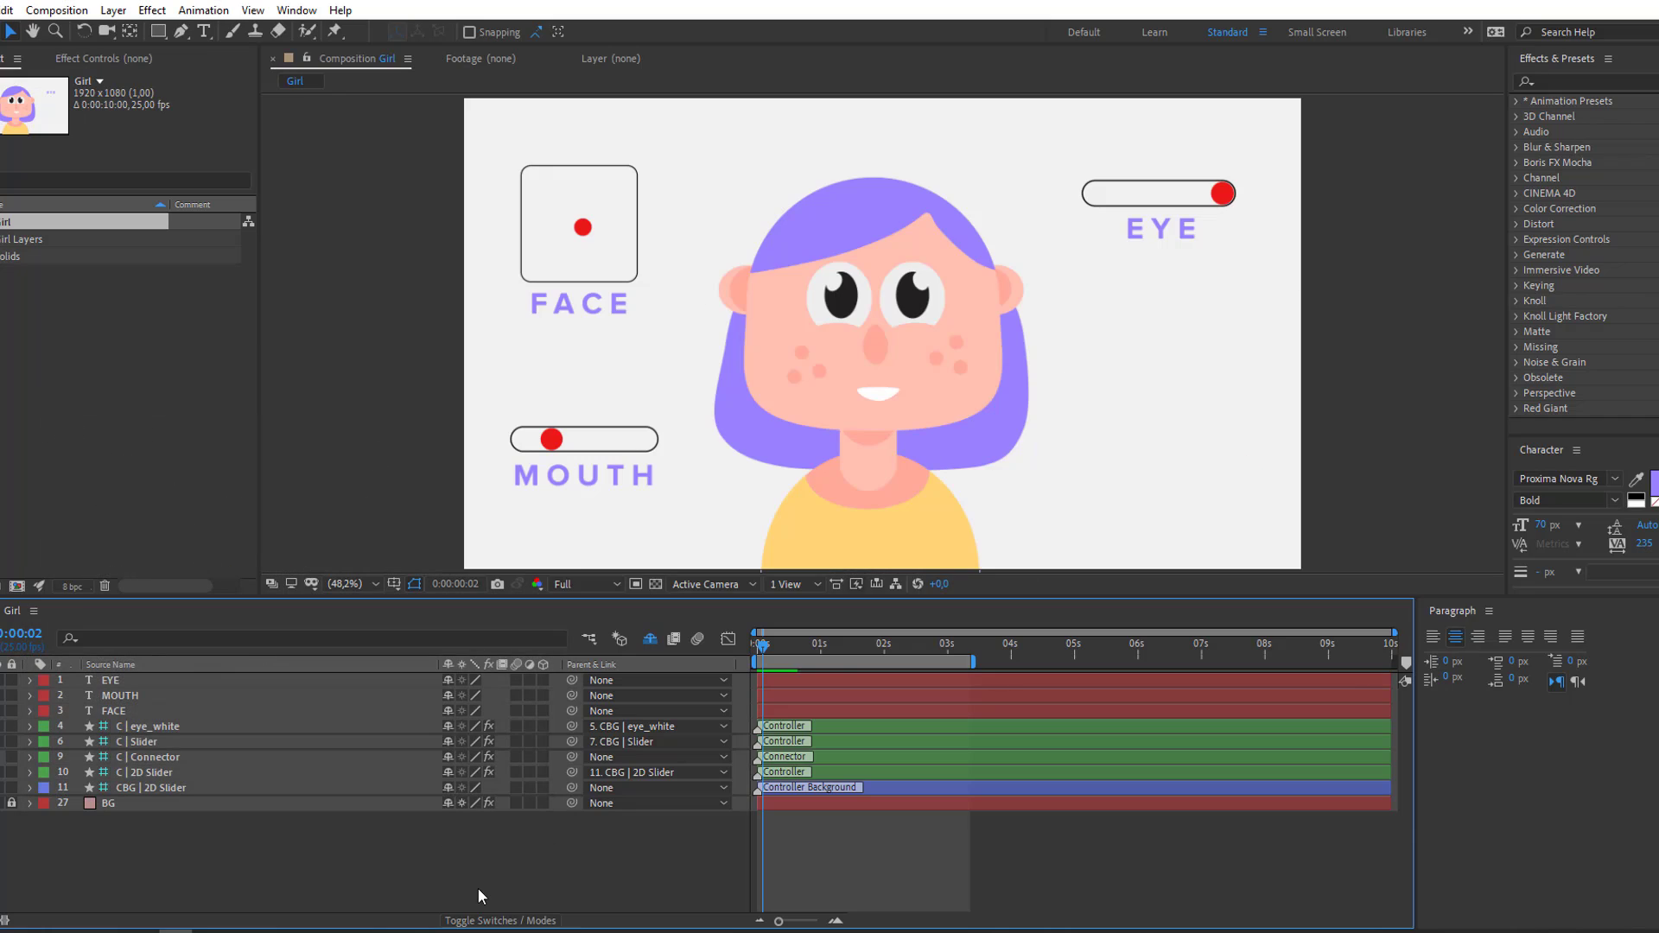
{"action": "left_click", "coordinate": [638, 585]}
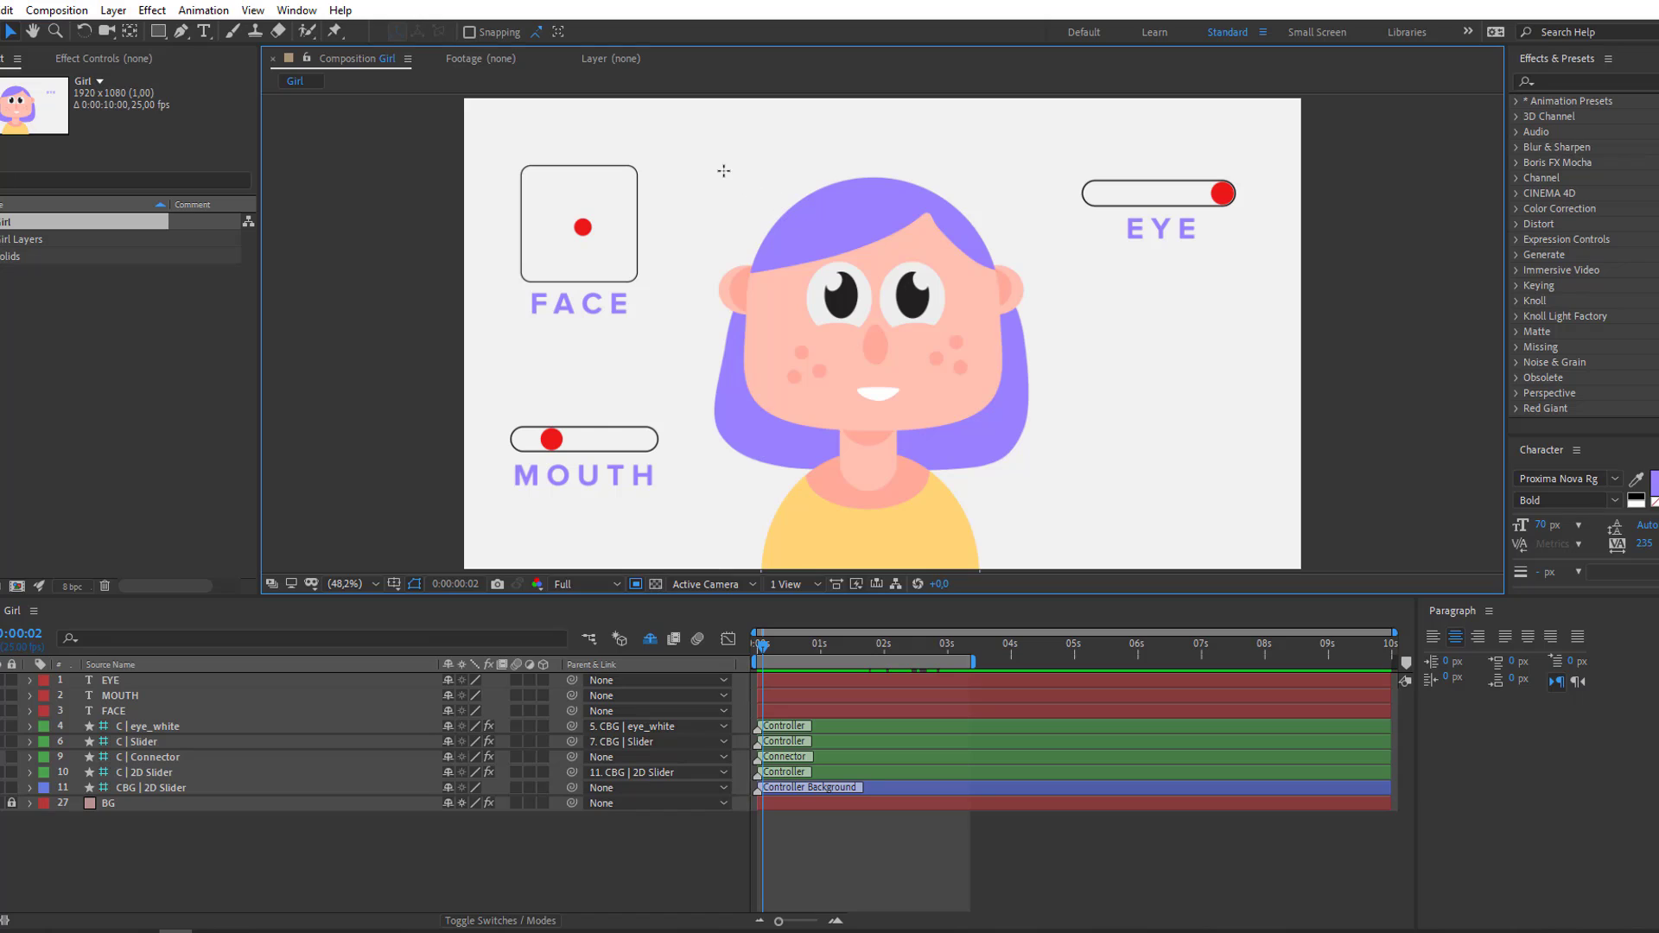
{"action": "mouse_move", "coordinate": [717, 166]}
{"action": "left_mouse_down"}
{"action": "mouse_move", "coordinate": [1022, 429]}
{"action": "mouse_move", "coordinate": [1042, 464]}
{"action": "left_mouse_up"}
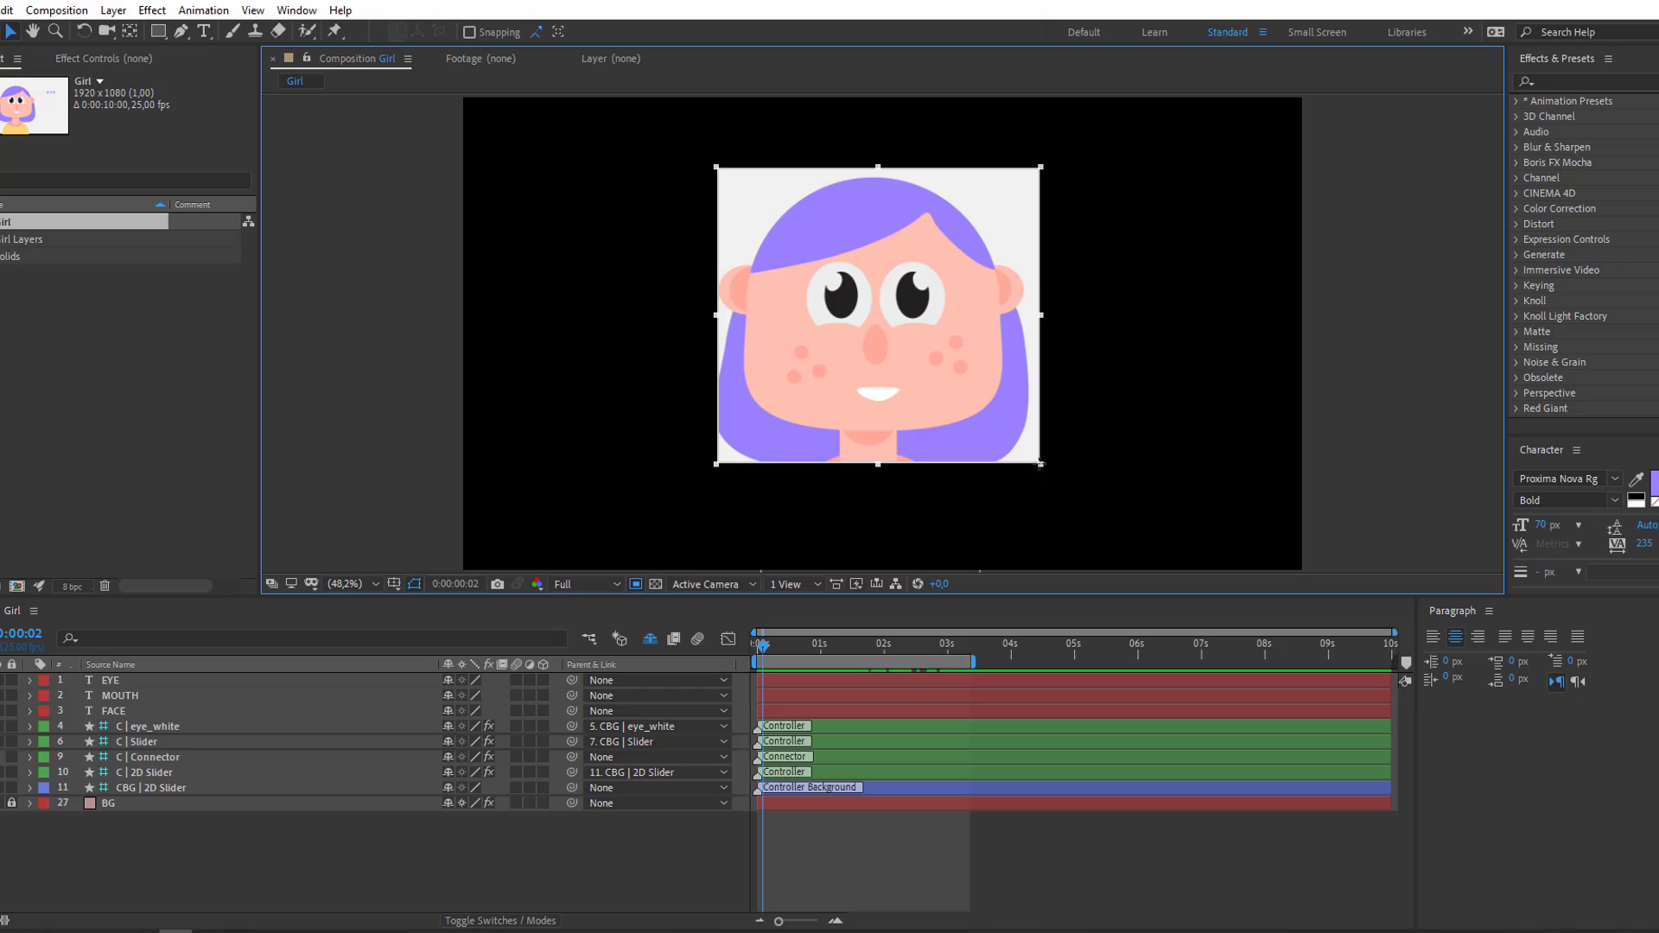
Step: Crop the Girl comp to its region of interest (733×673), then return the playhead to 0:00:00
{"action": "left_click", "coordinate": [57, 10]}
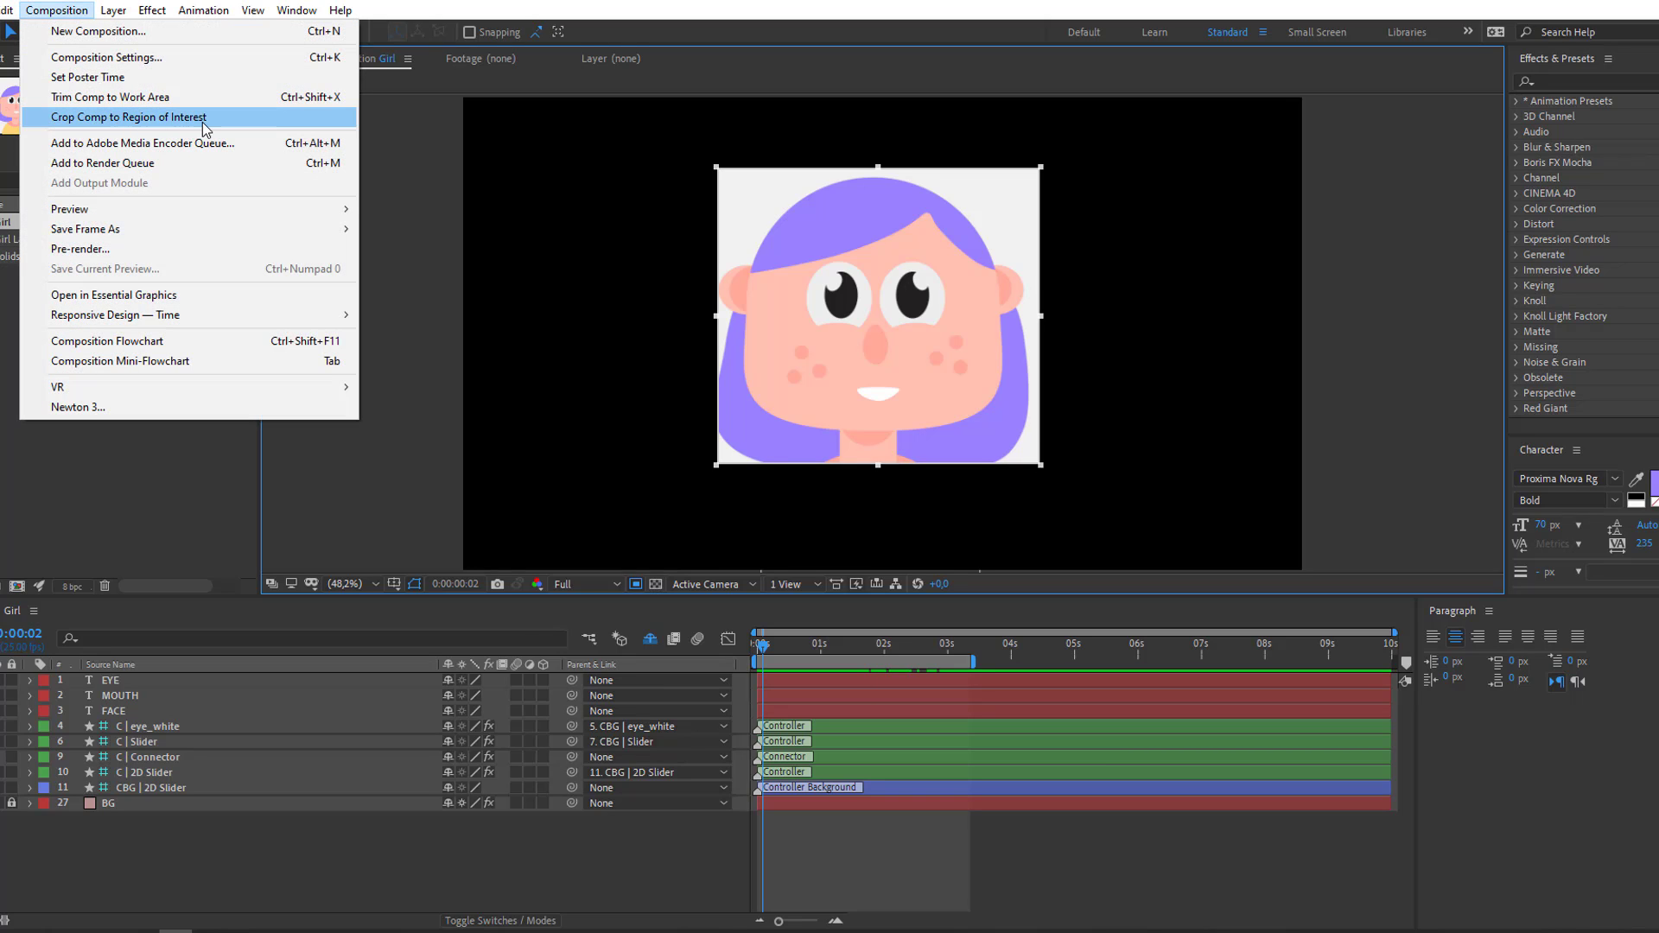
{"action": "left_click", "coordinate": [129, 116]}
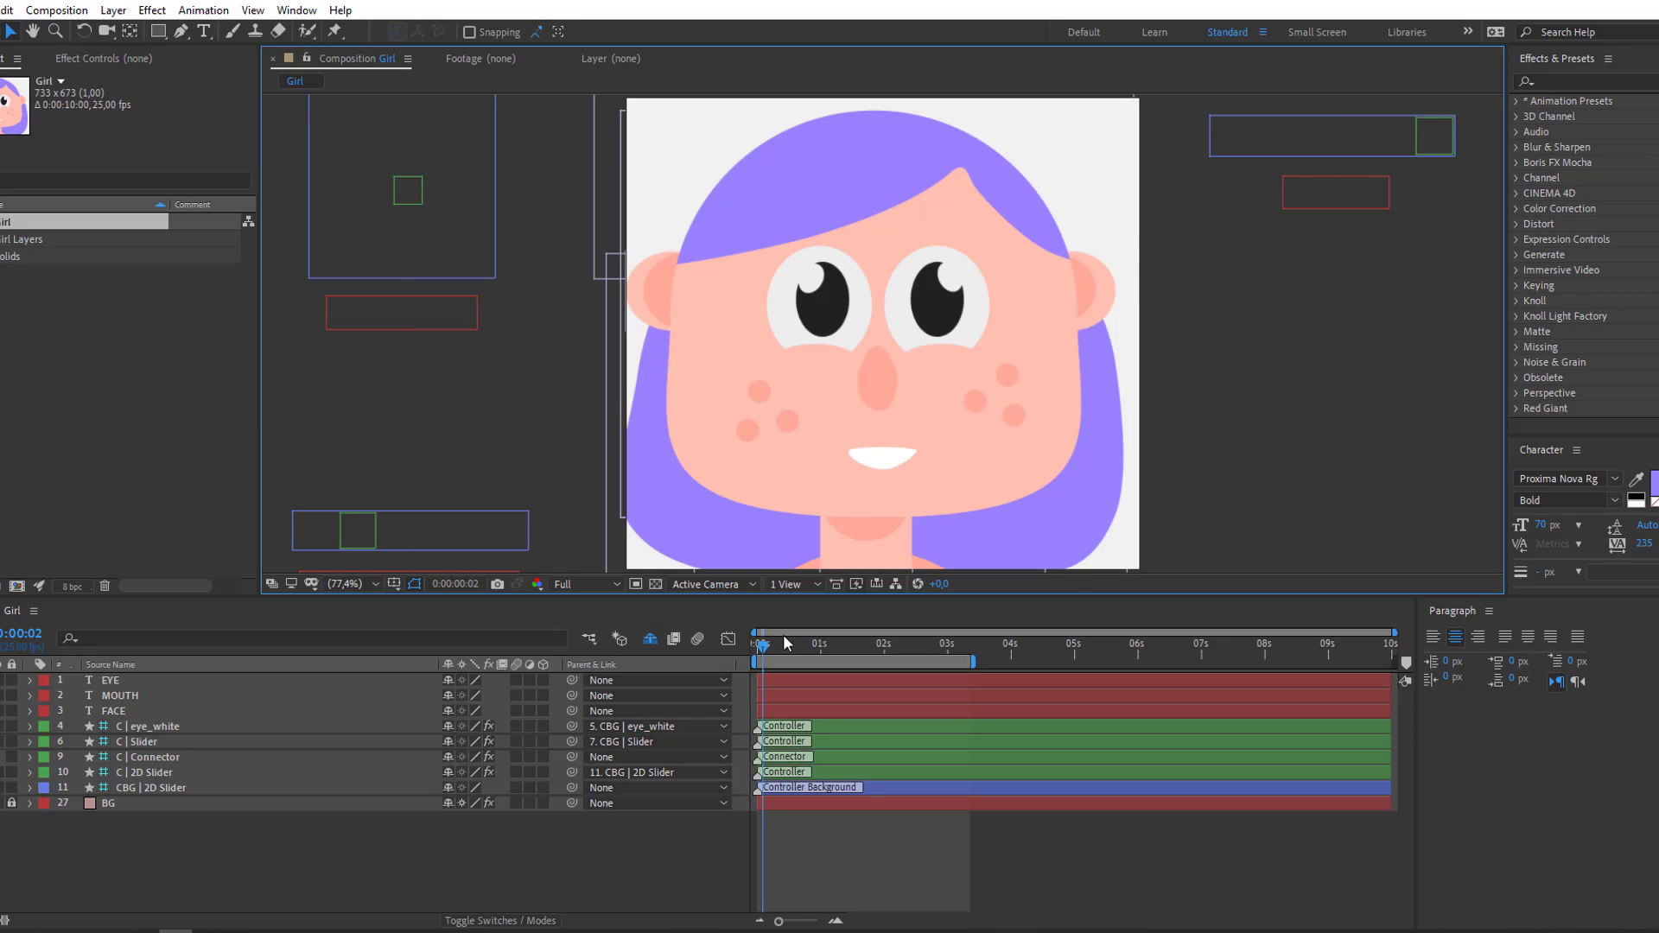
{"action": "left_click_drag", "start_coordinate": [763, 648], "coordinate": [757, 644]}
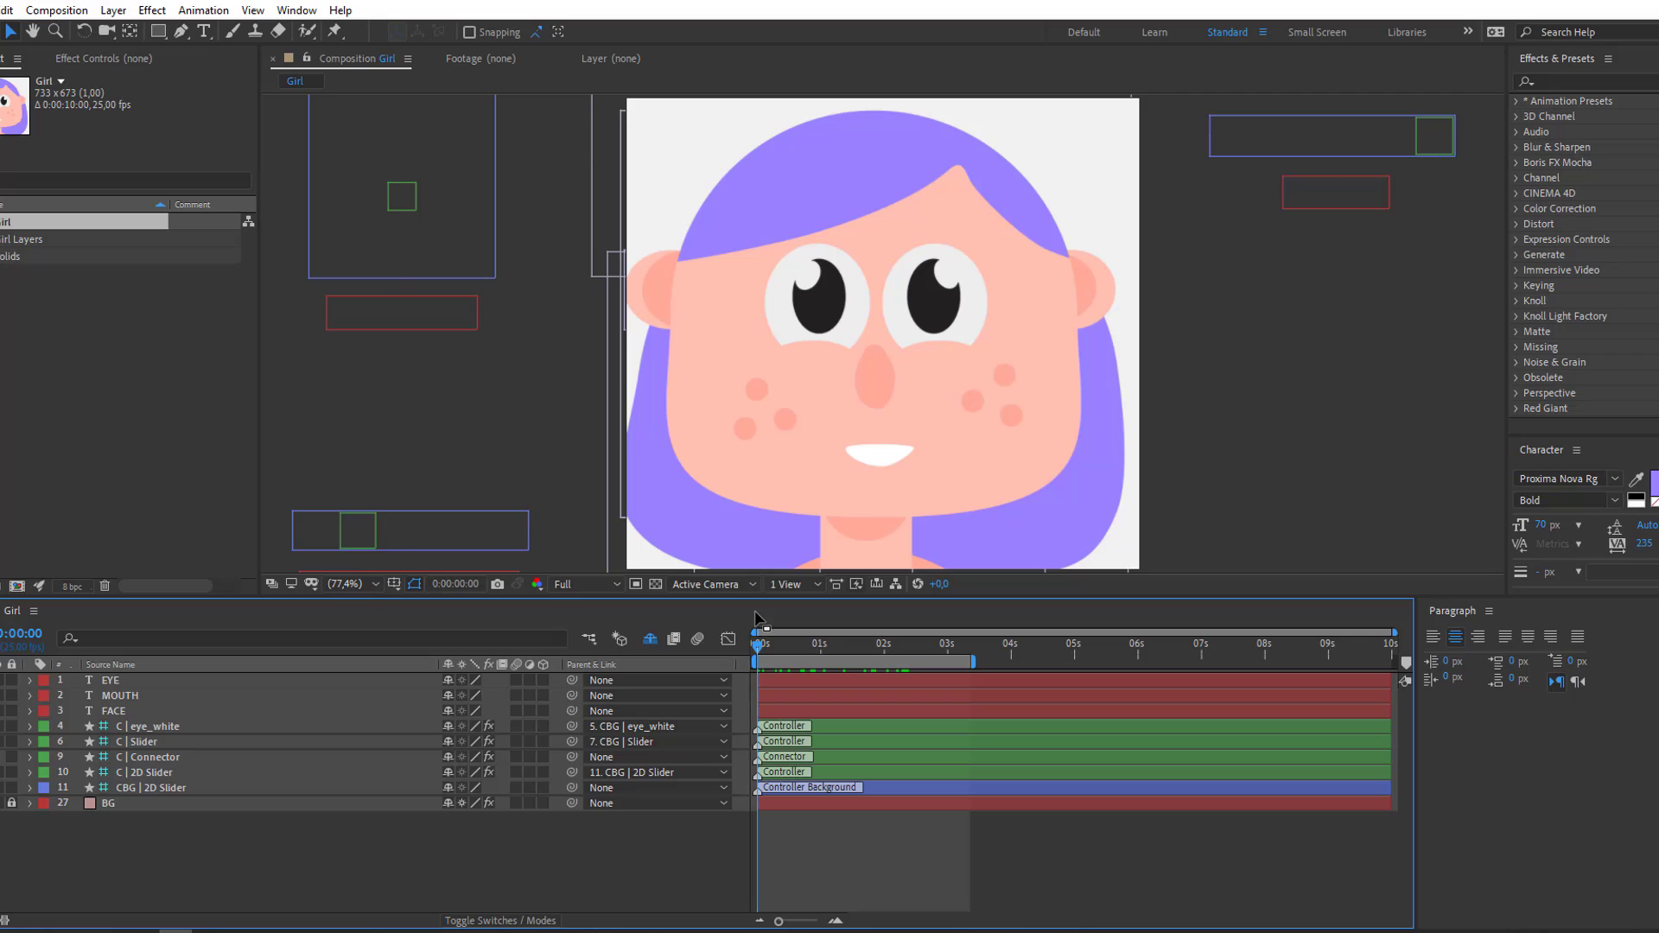
{"action": "right_click", "coordinate": [156, 856]}
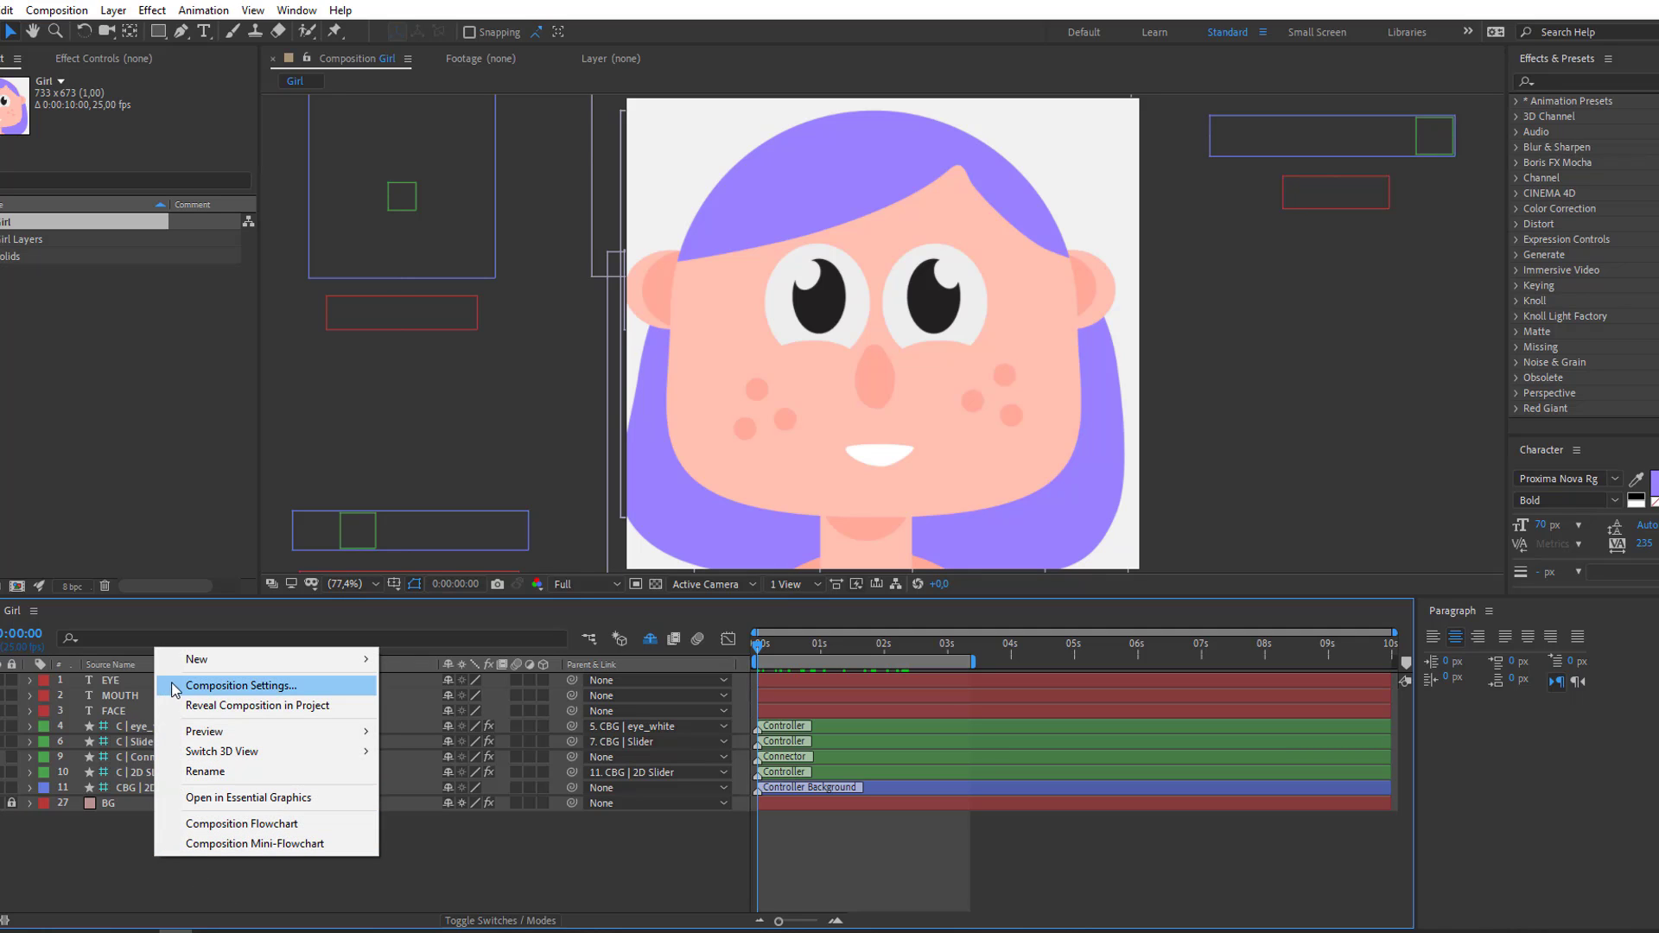
{"action": "left_click", "coordinate": [281, 688]}
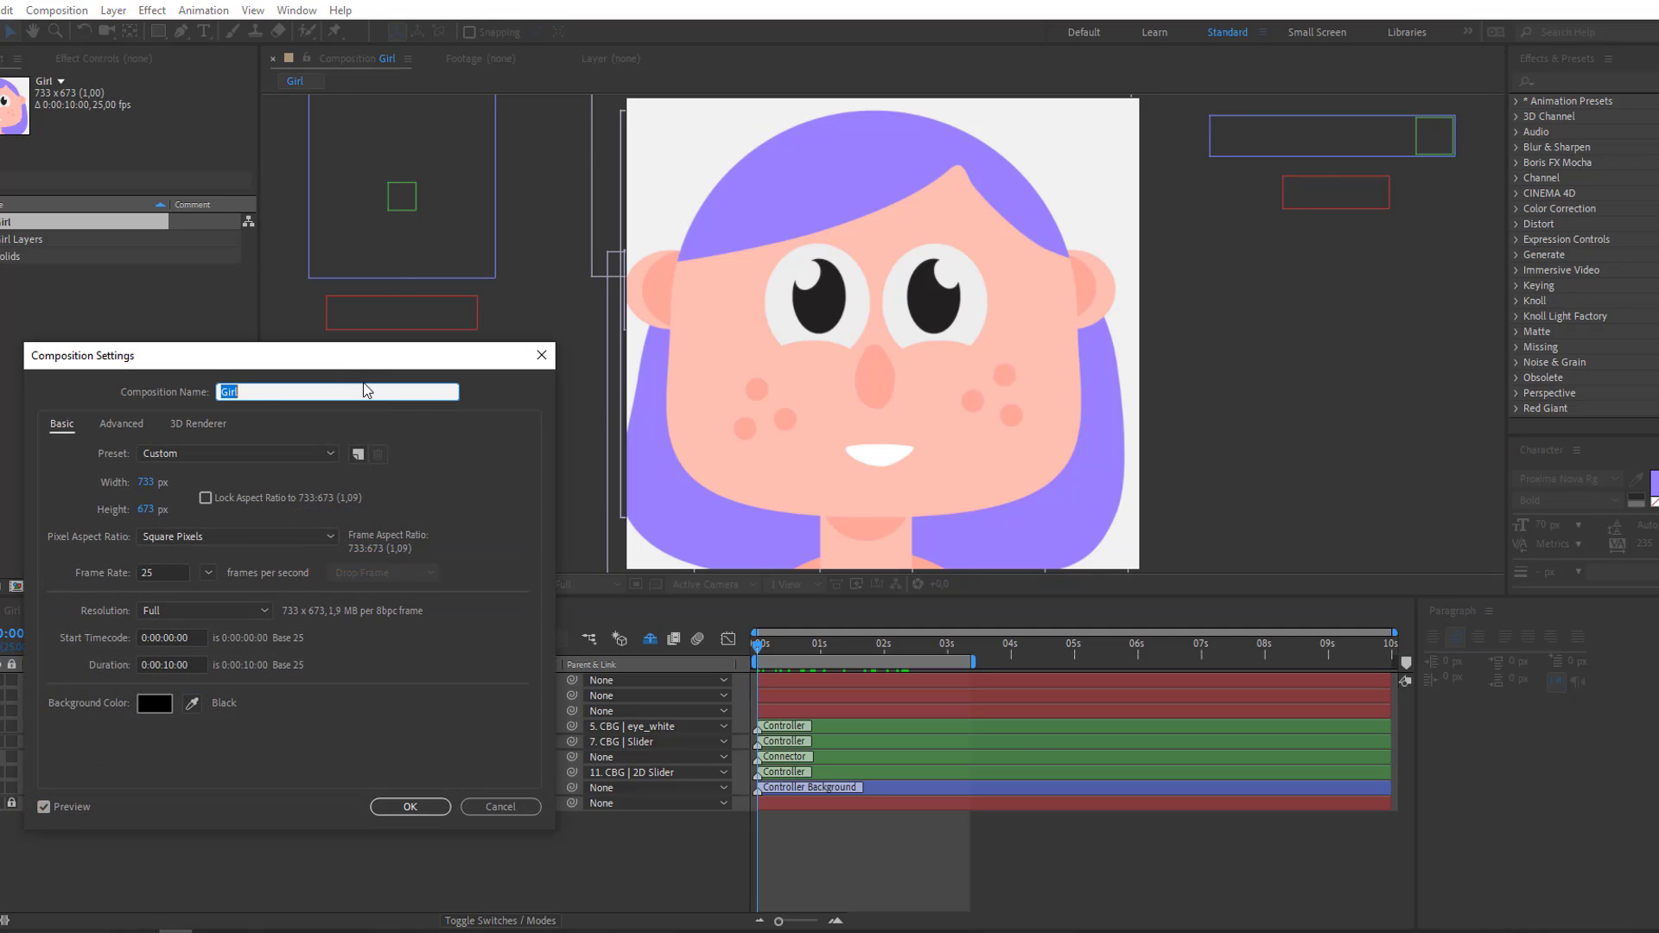
{"action": "left_click_drag", "start_coordinate": [289, 355], "coordinate": [333, 327]}
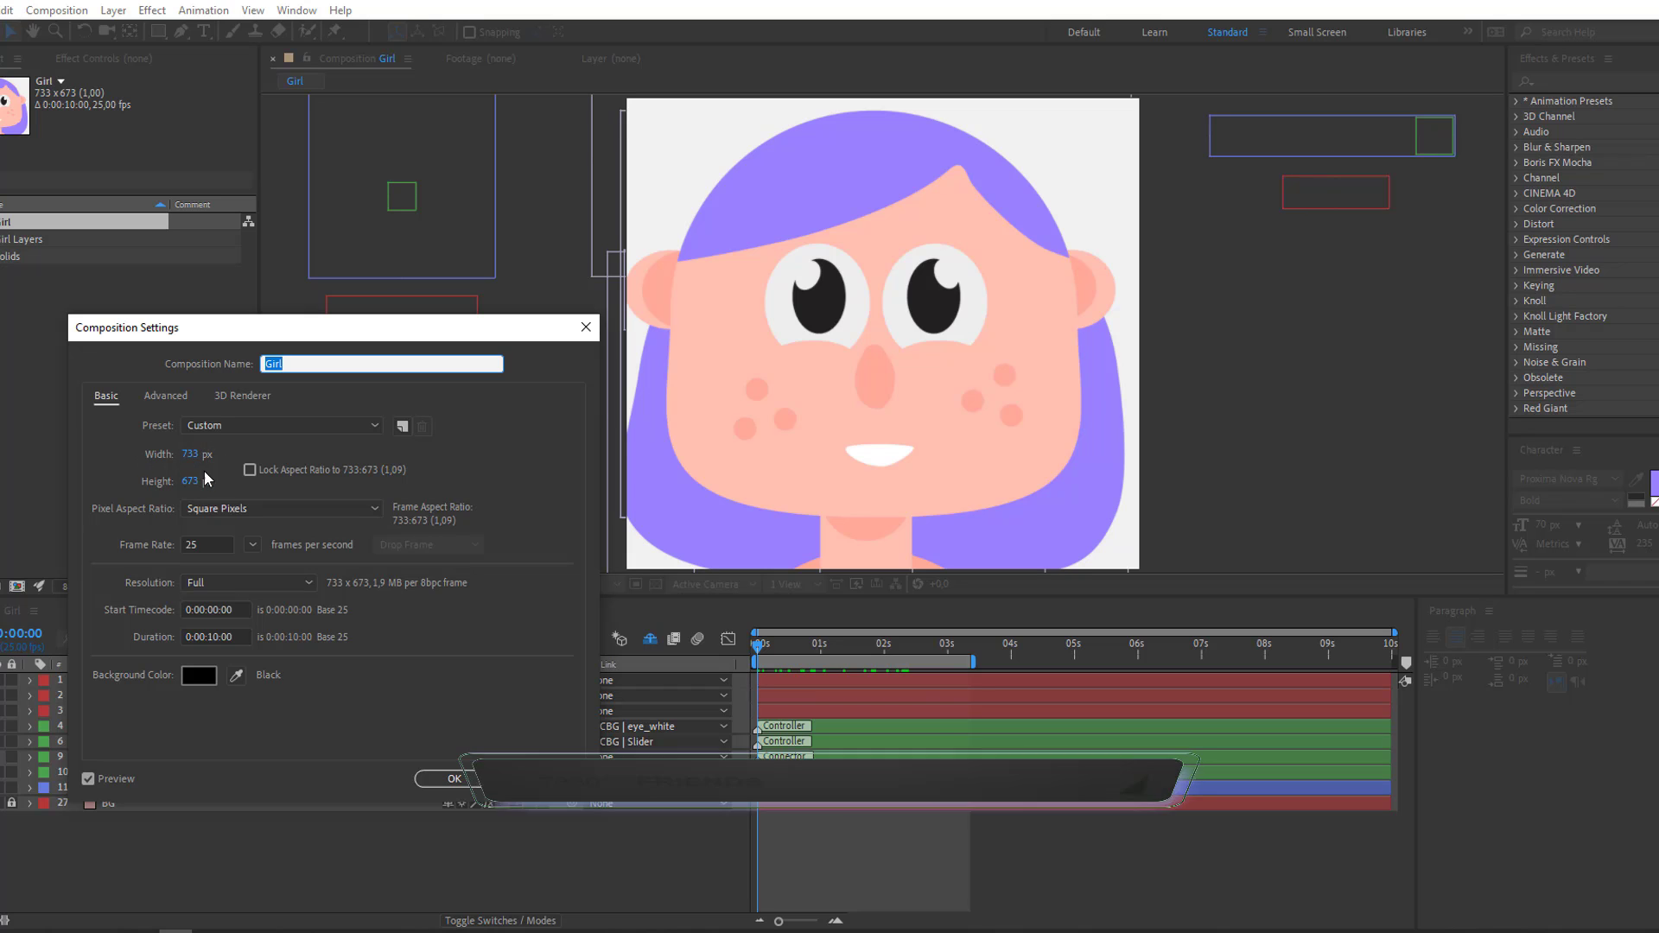
{"action": "left_click", "coordinate": [192, 454]}
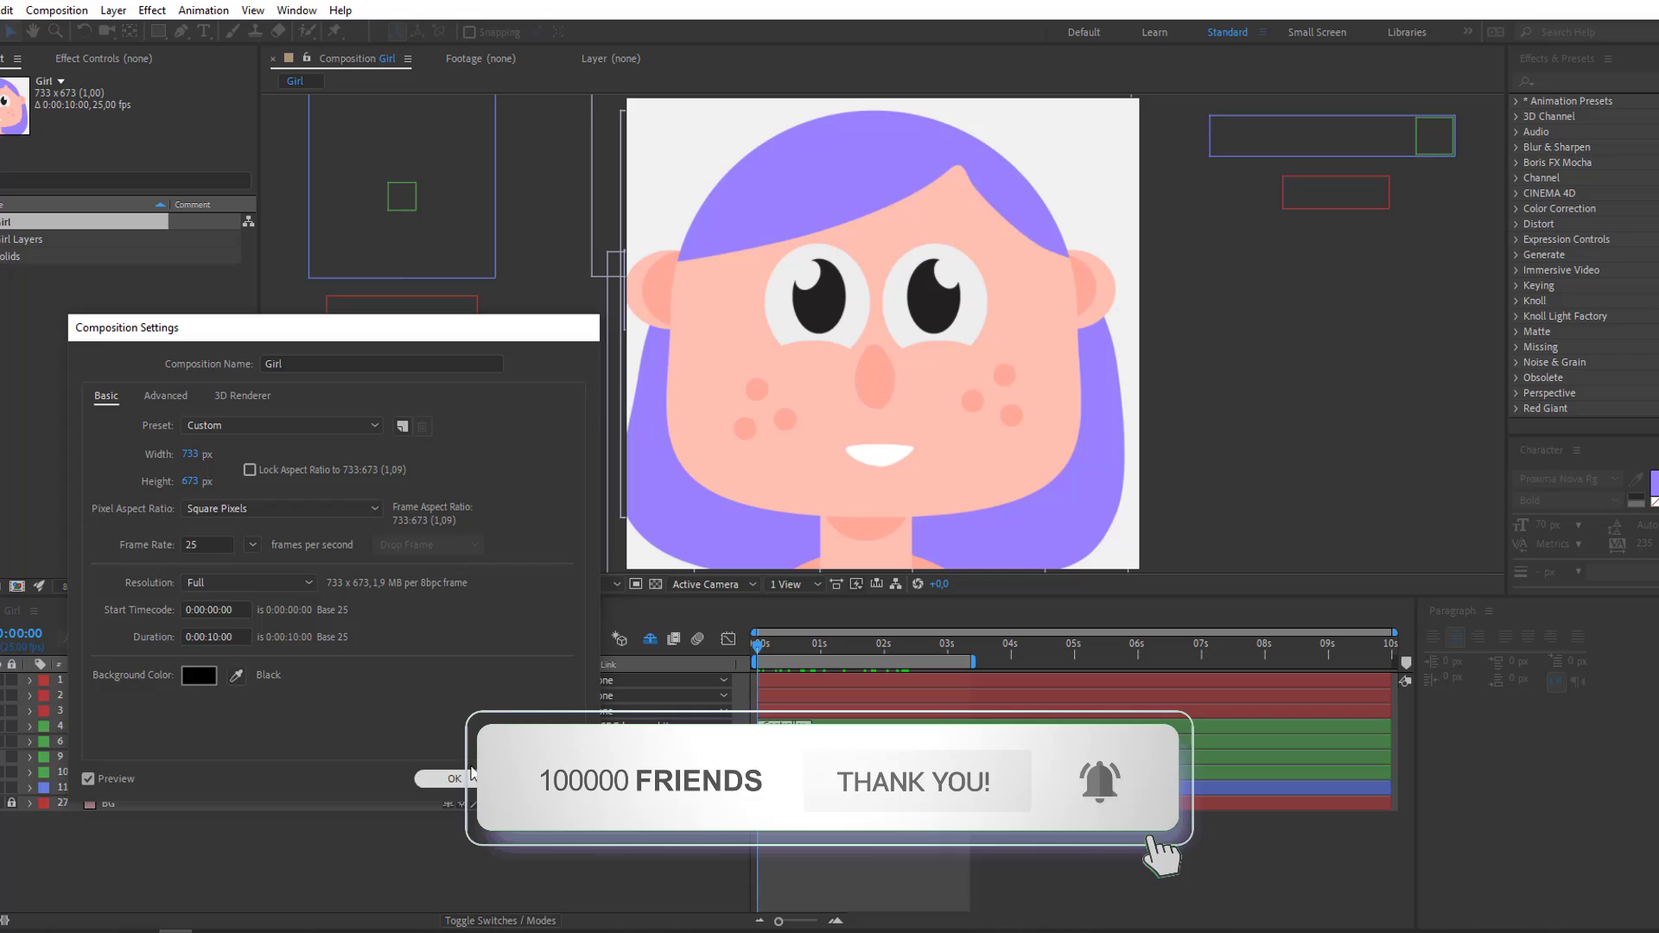
{"action": "left_click", "coordinate": [453, 778]}
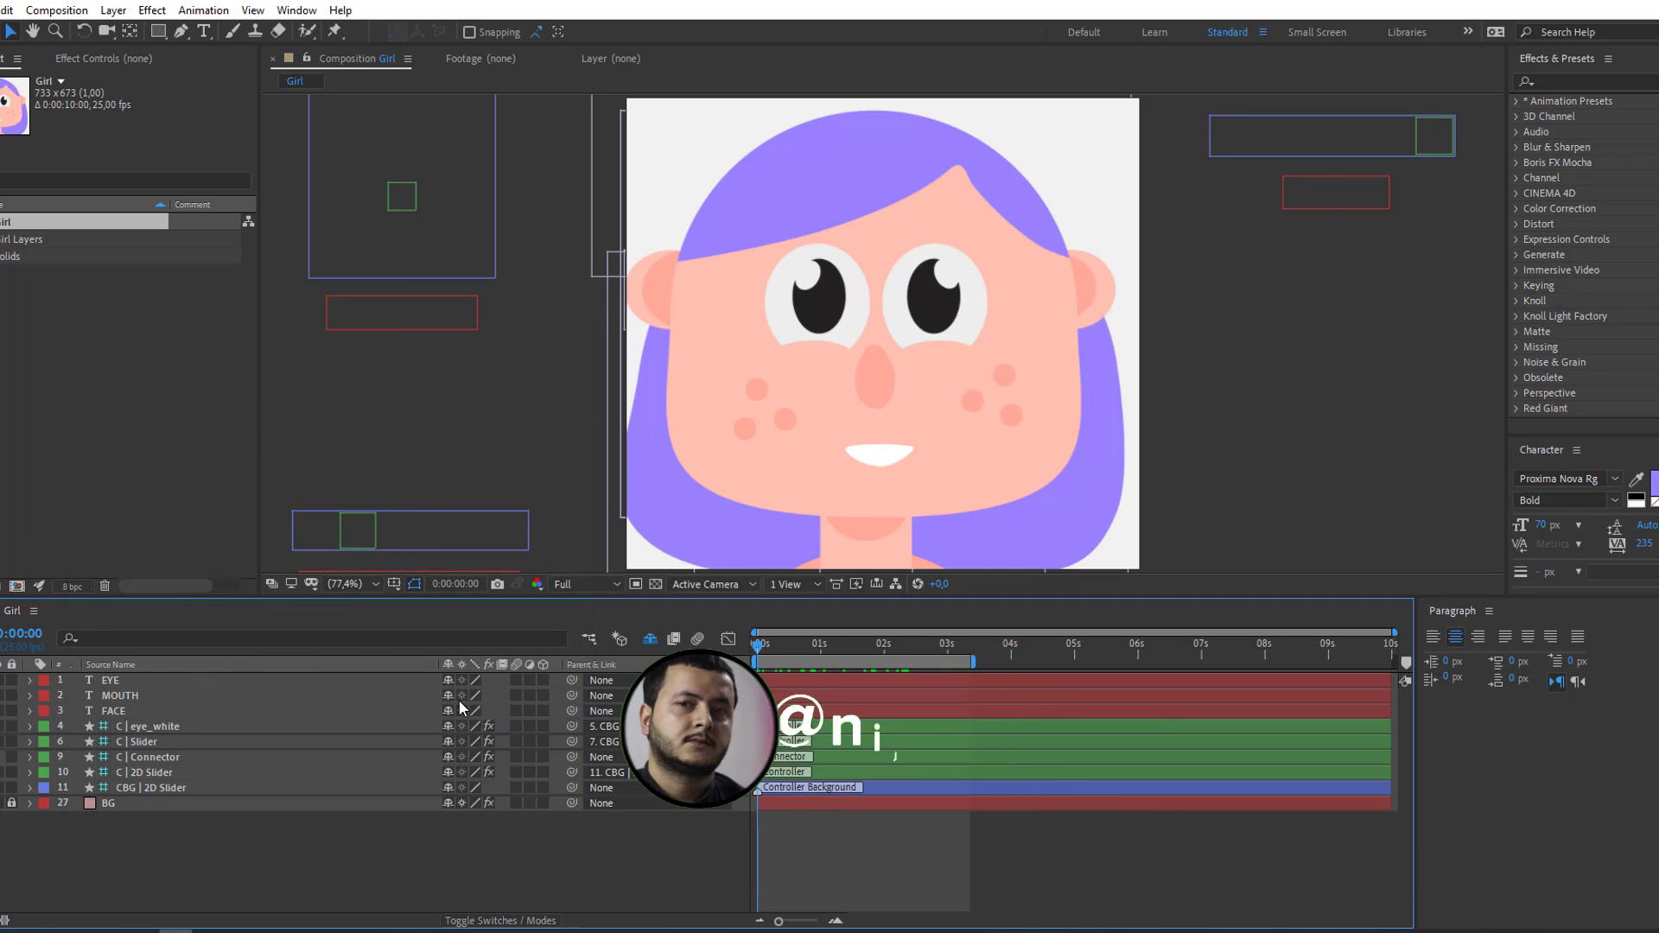